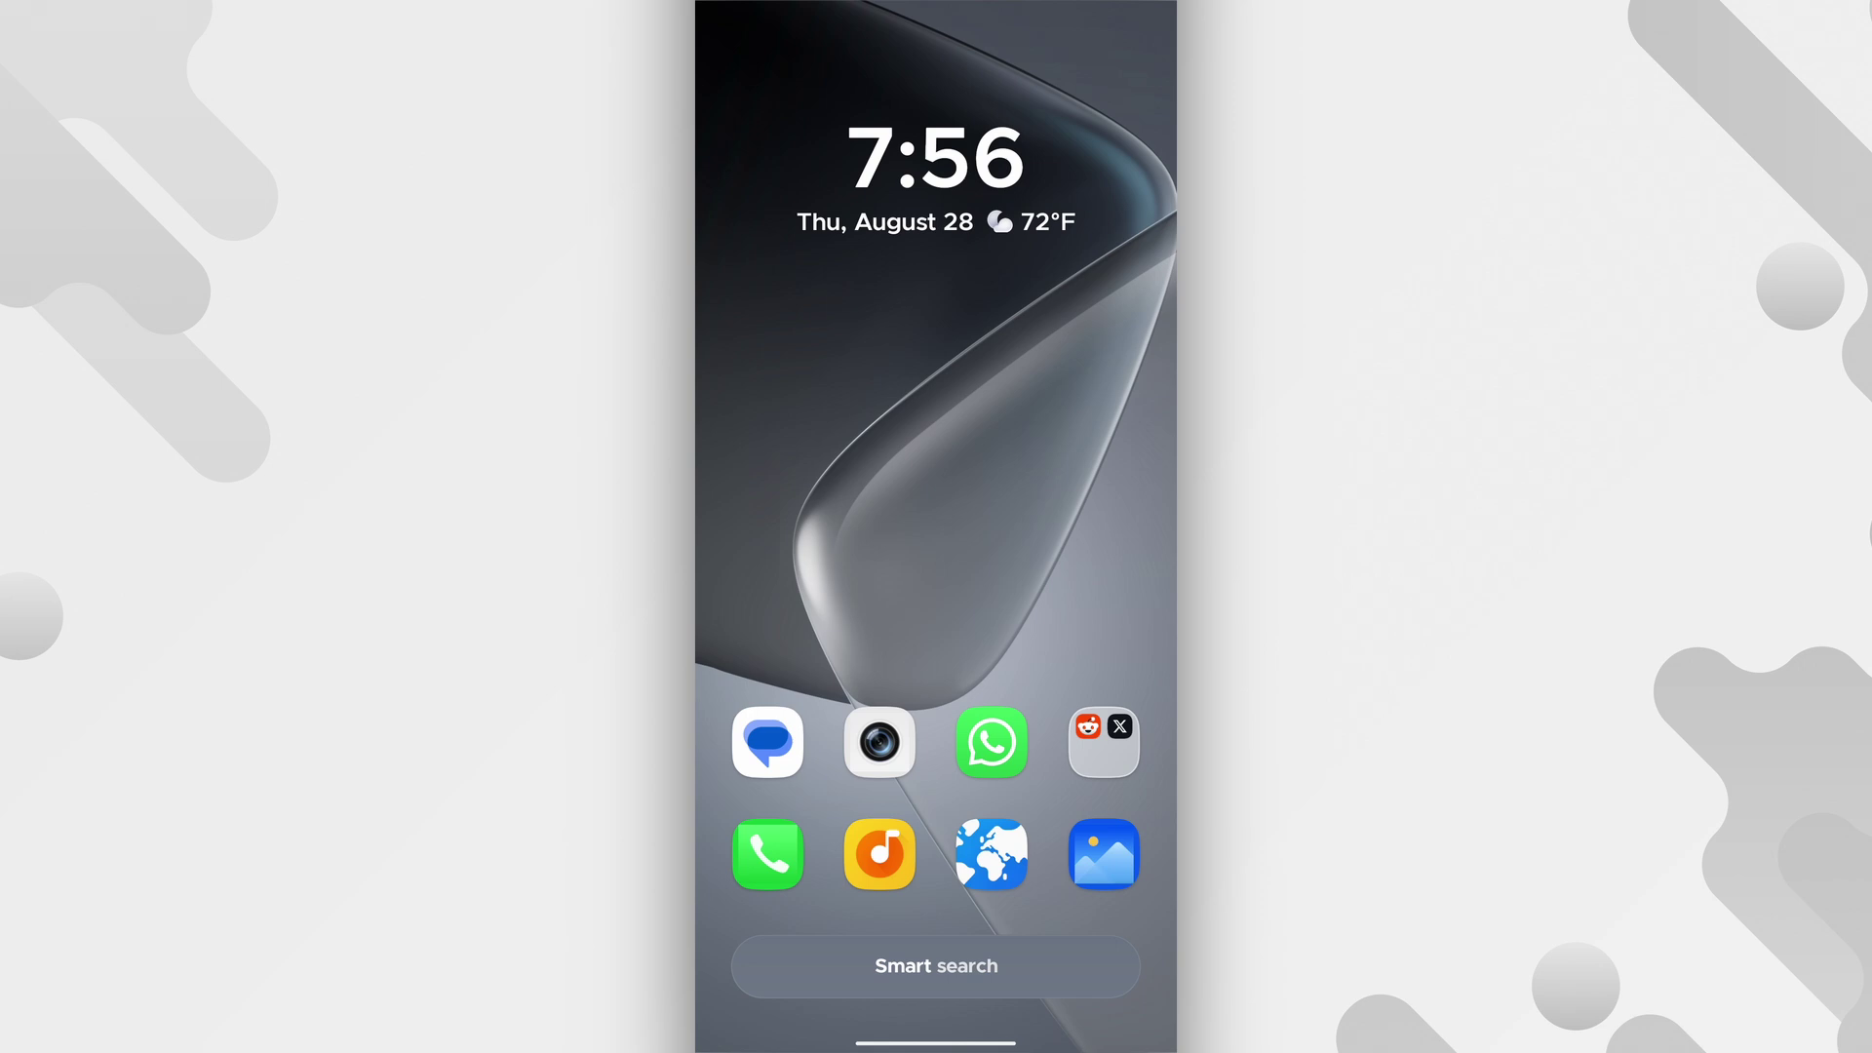
- Open the app drawer, then dismiss the keyboard and close the drawer back to home
left_click_drag(916, 520, 917, 293)
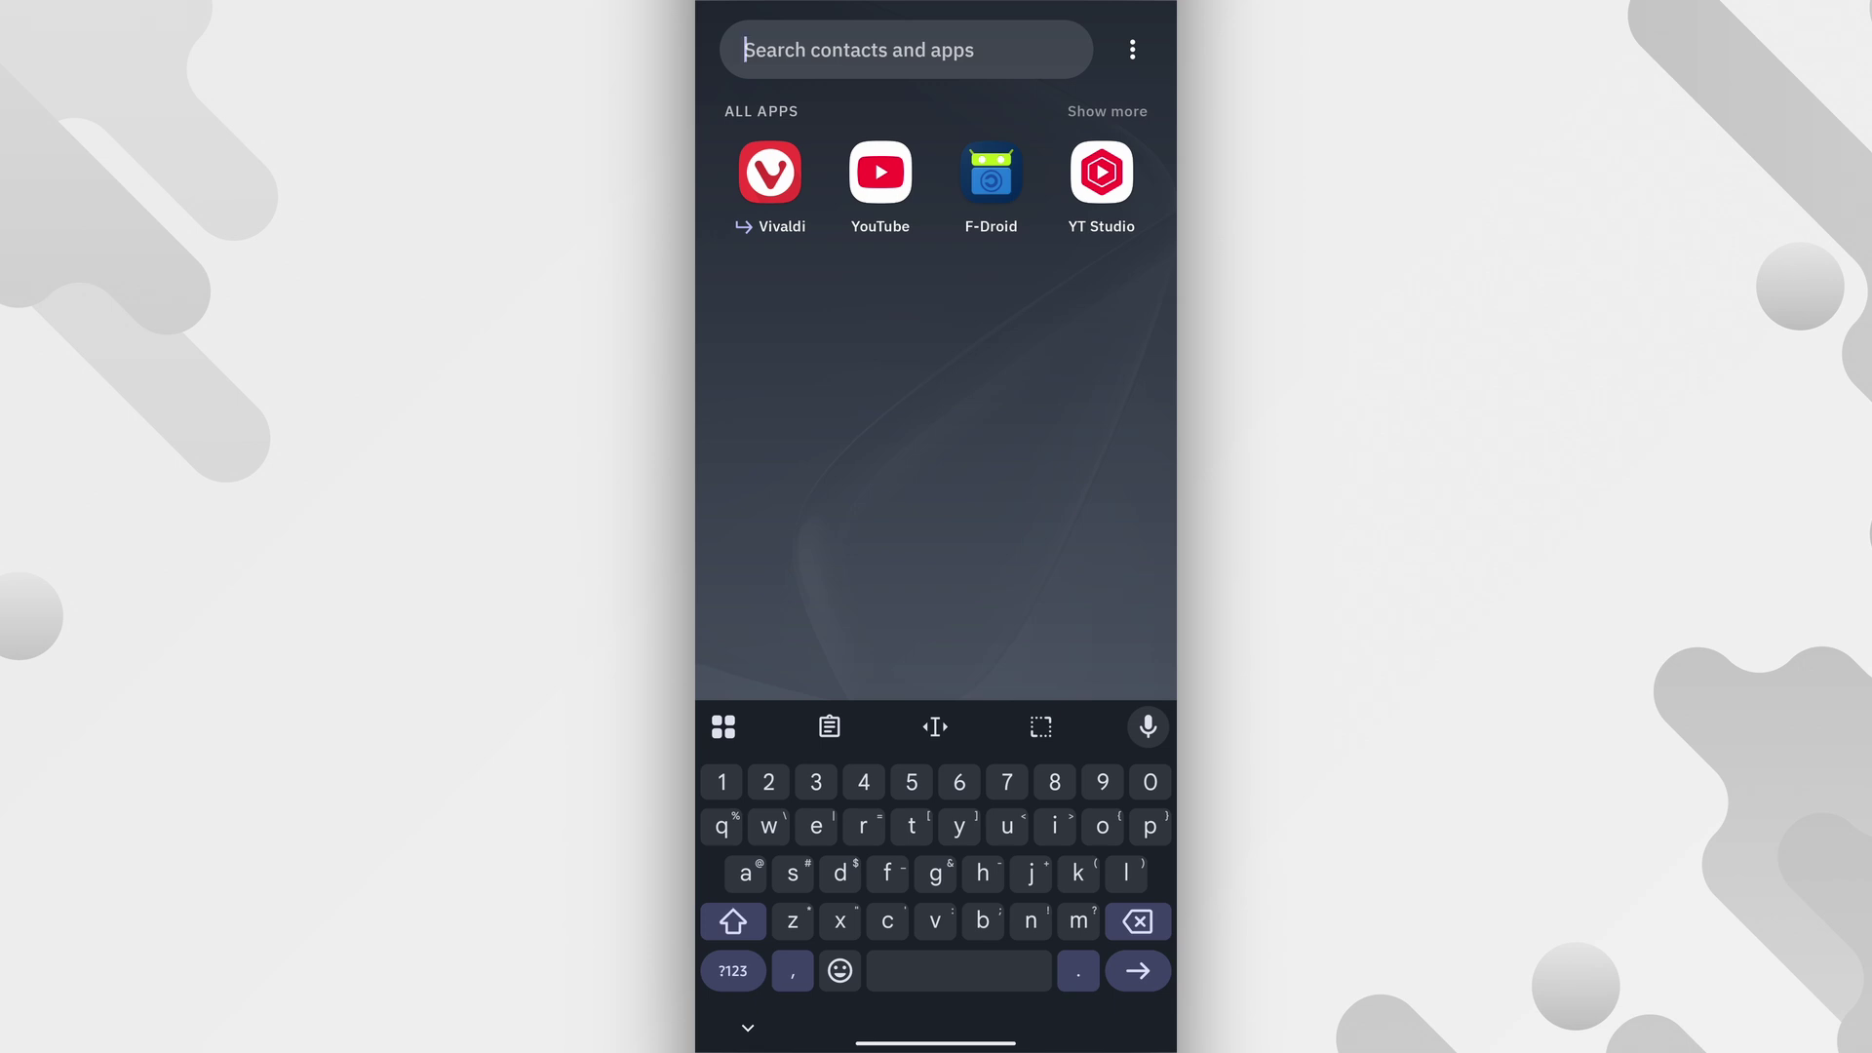
left_click_drag(1173, 438, 1006, 439)
left_click_drag(1173, 483, 1027, 497)
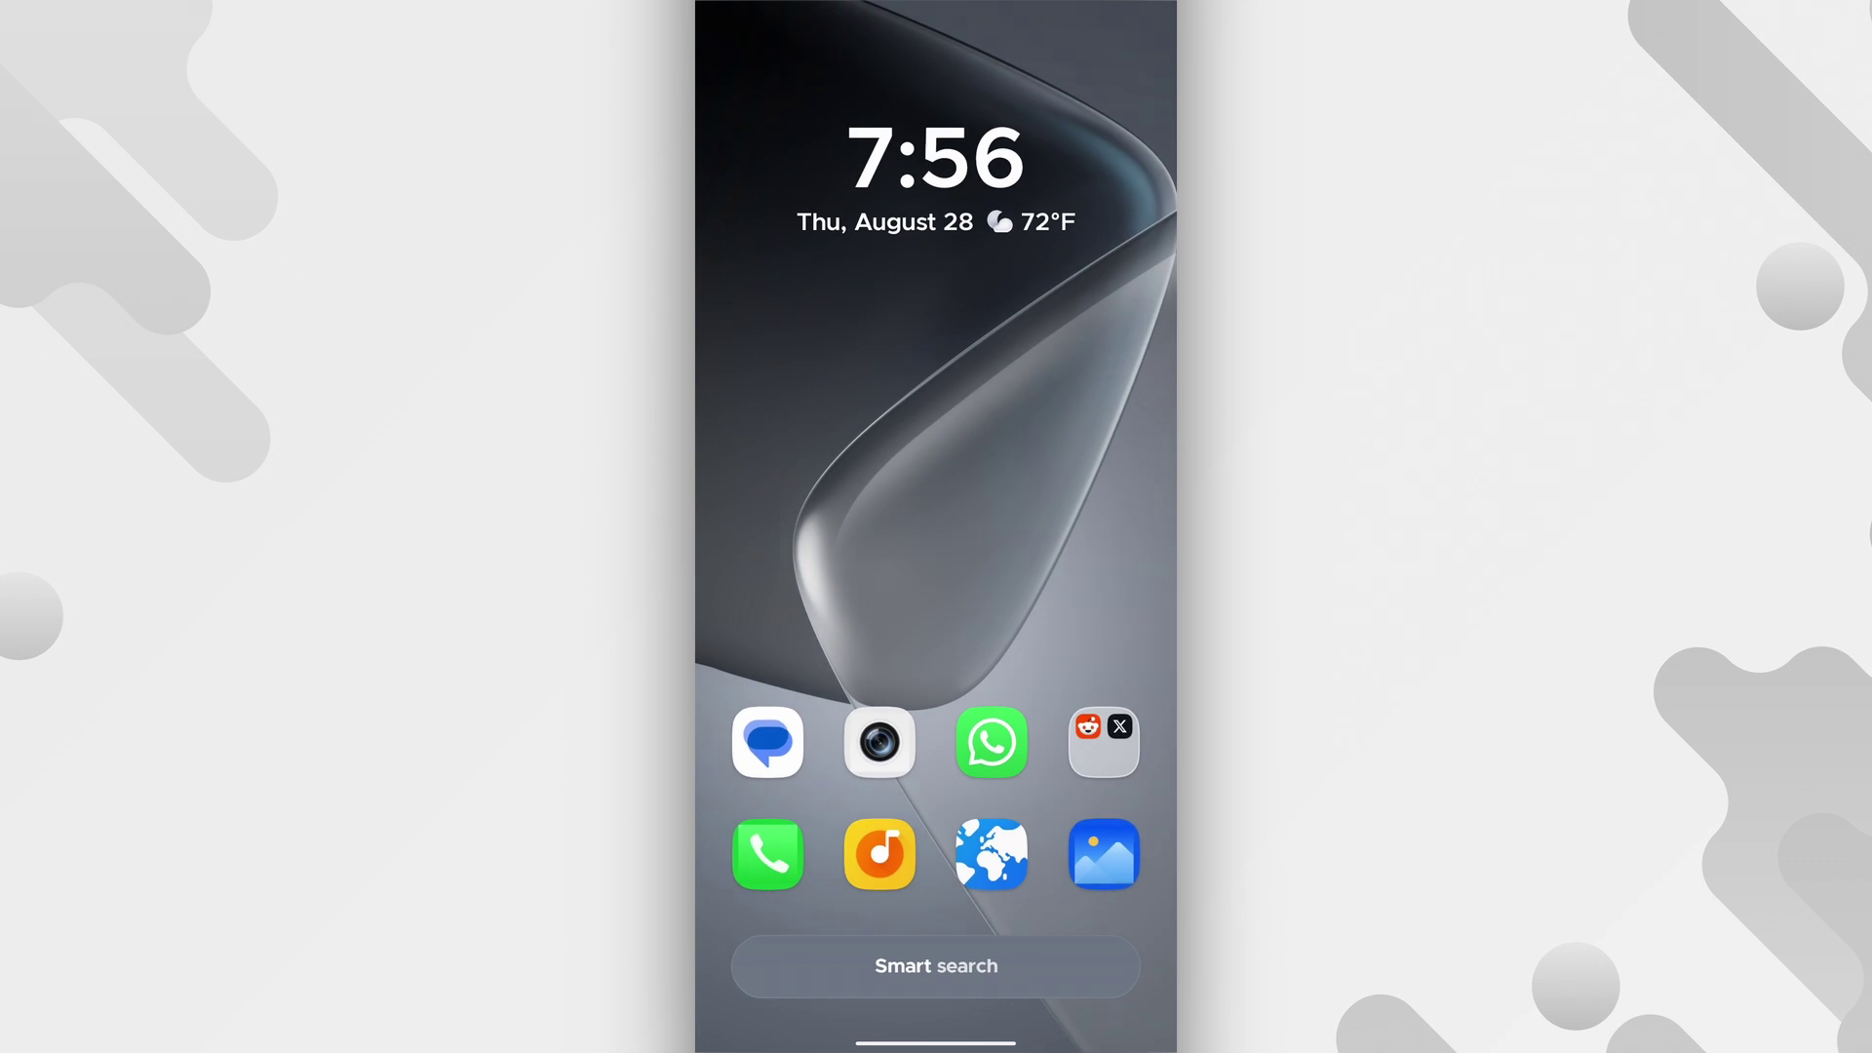
- From the home screen menu, go to full settings and then Gestures and hot keys
left_click(956, 509)
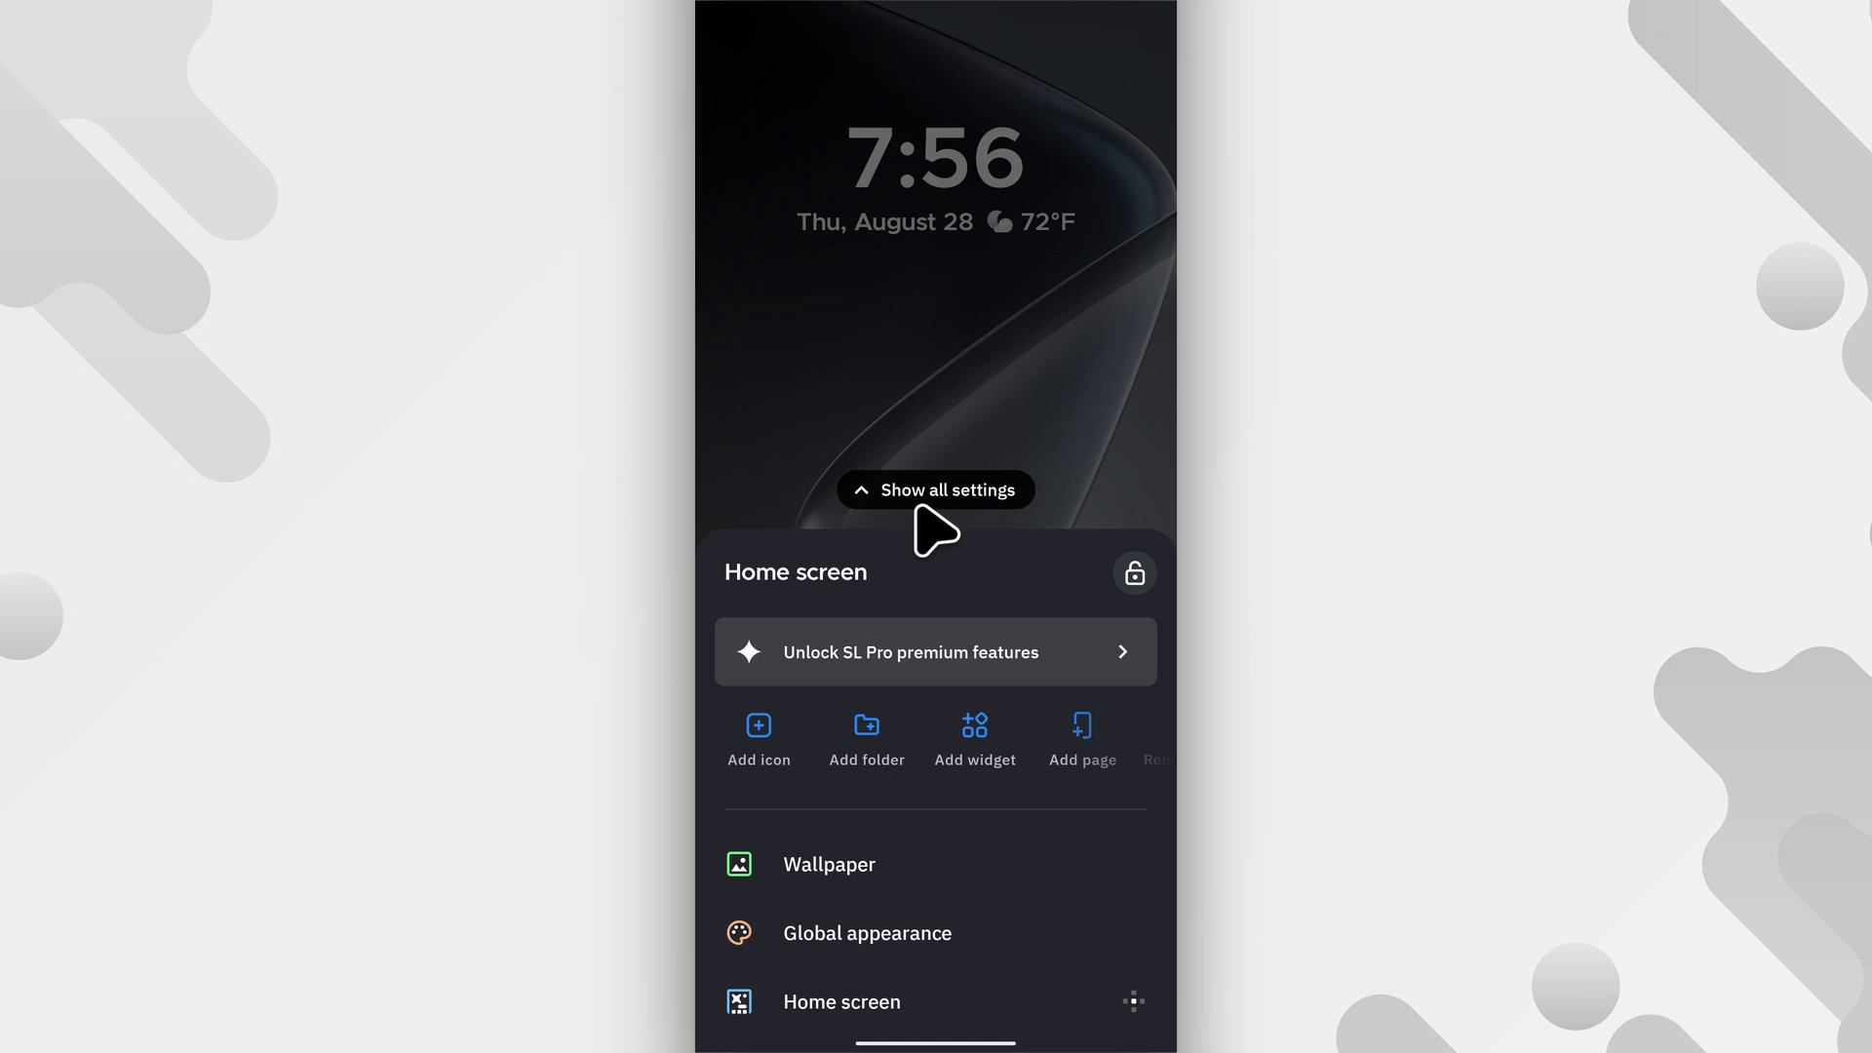
left_click(951, 490)
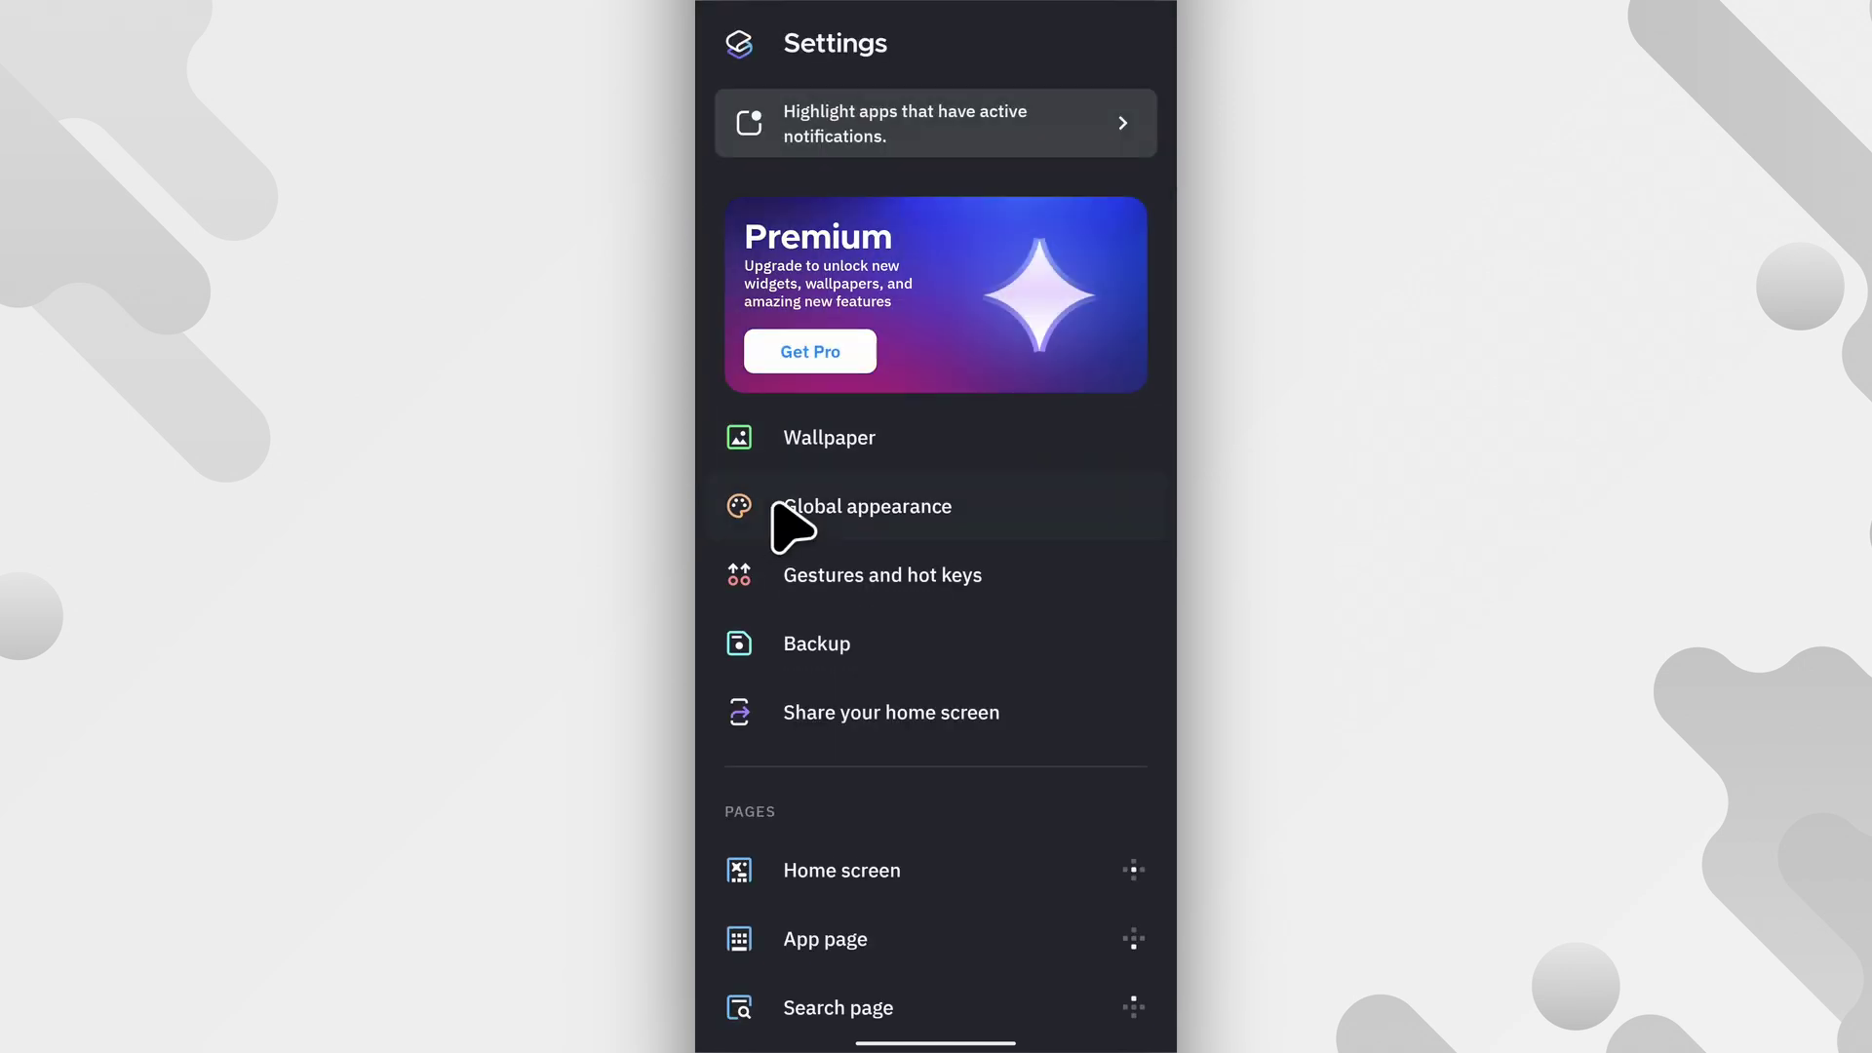
left_click(931, 591)
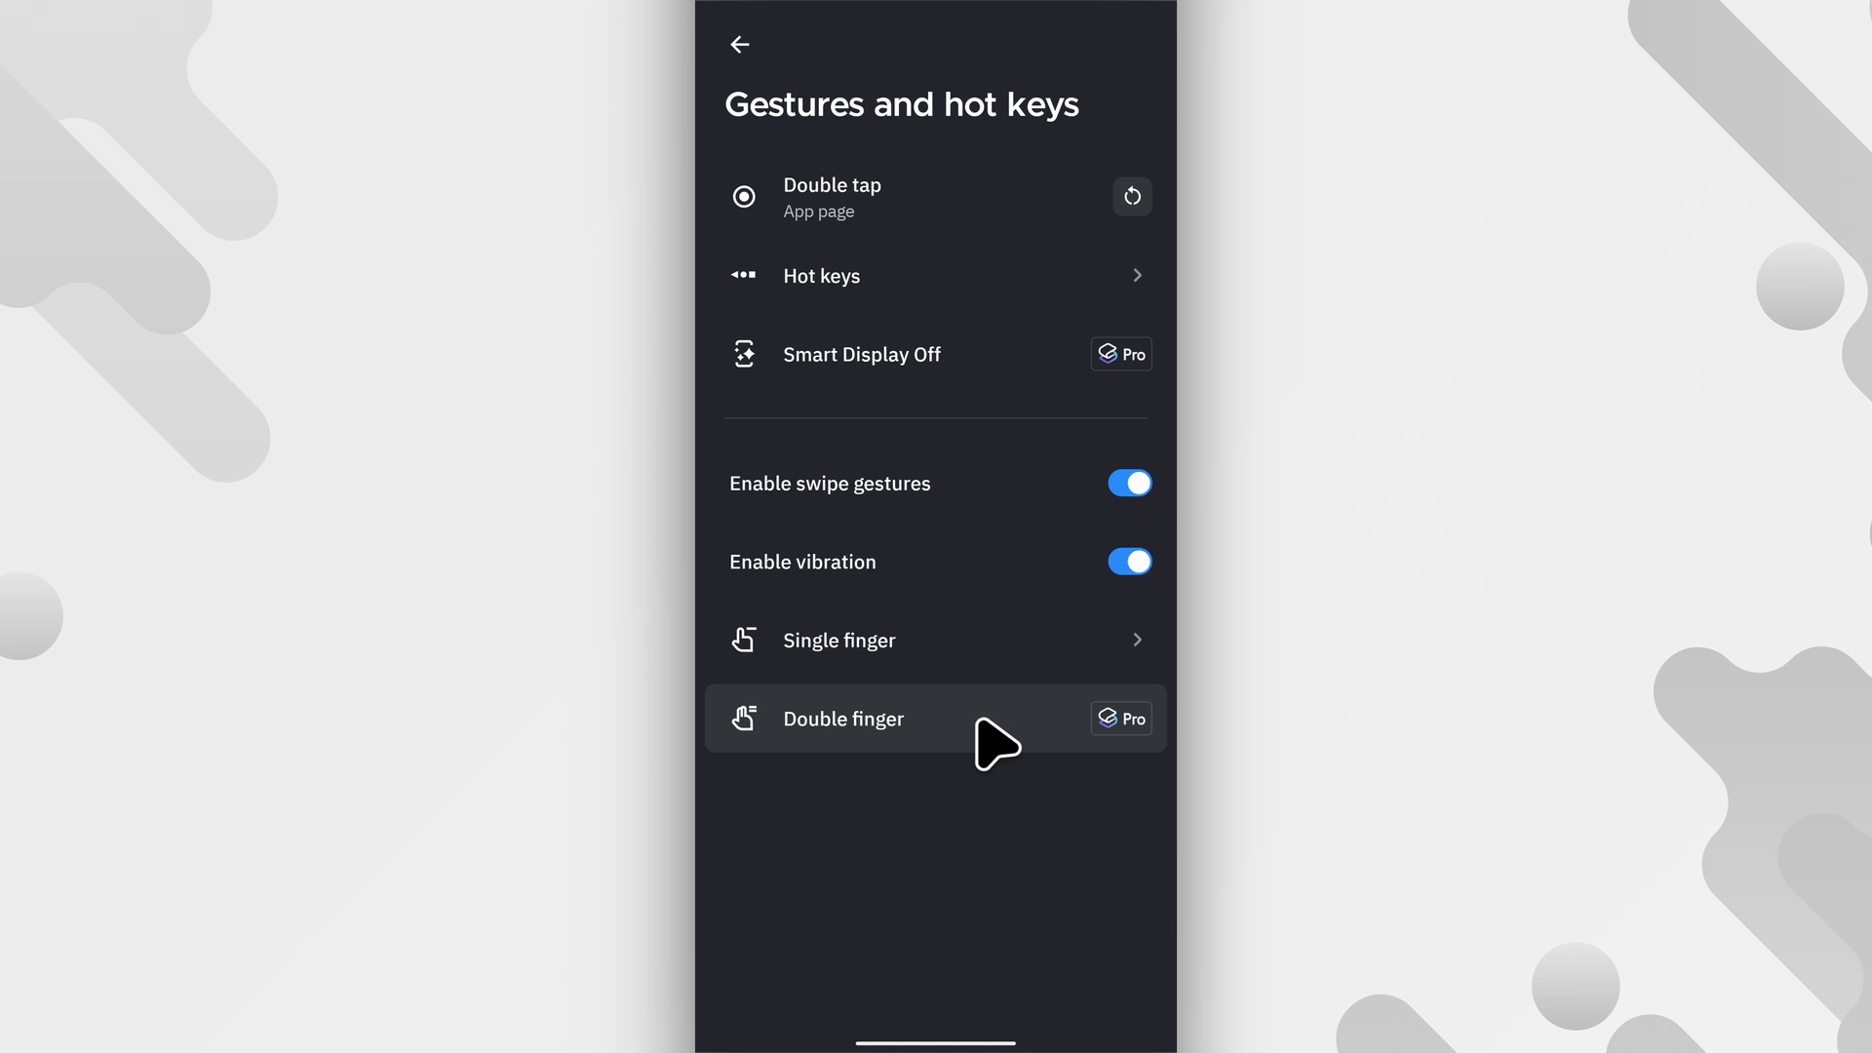
- Assign Show notifications panel to the single-finger Swipe down gesture
left_click(889, 658)
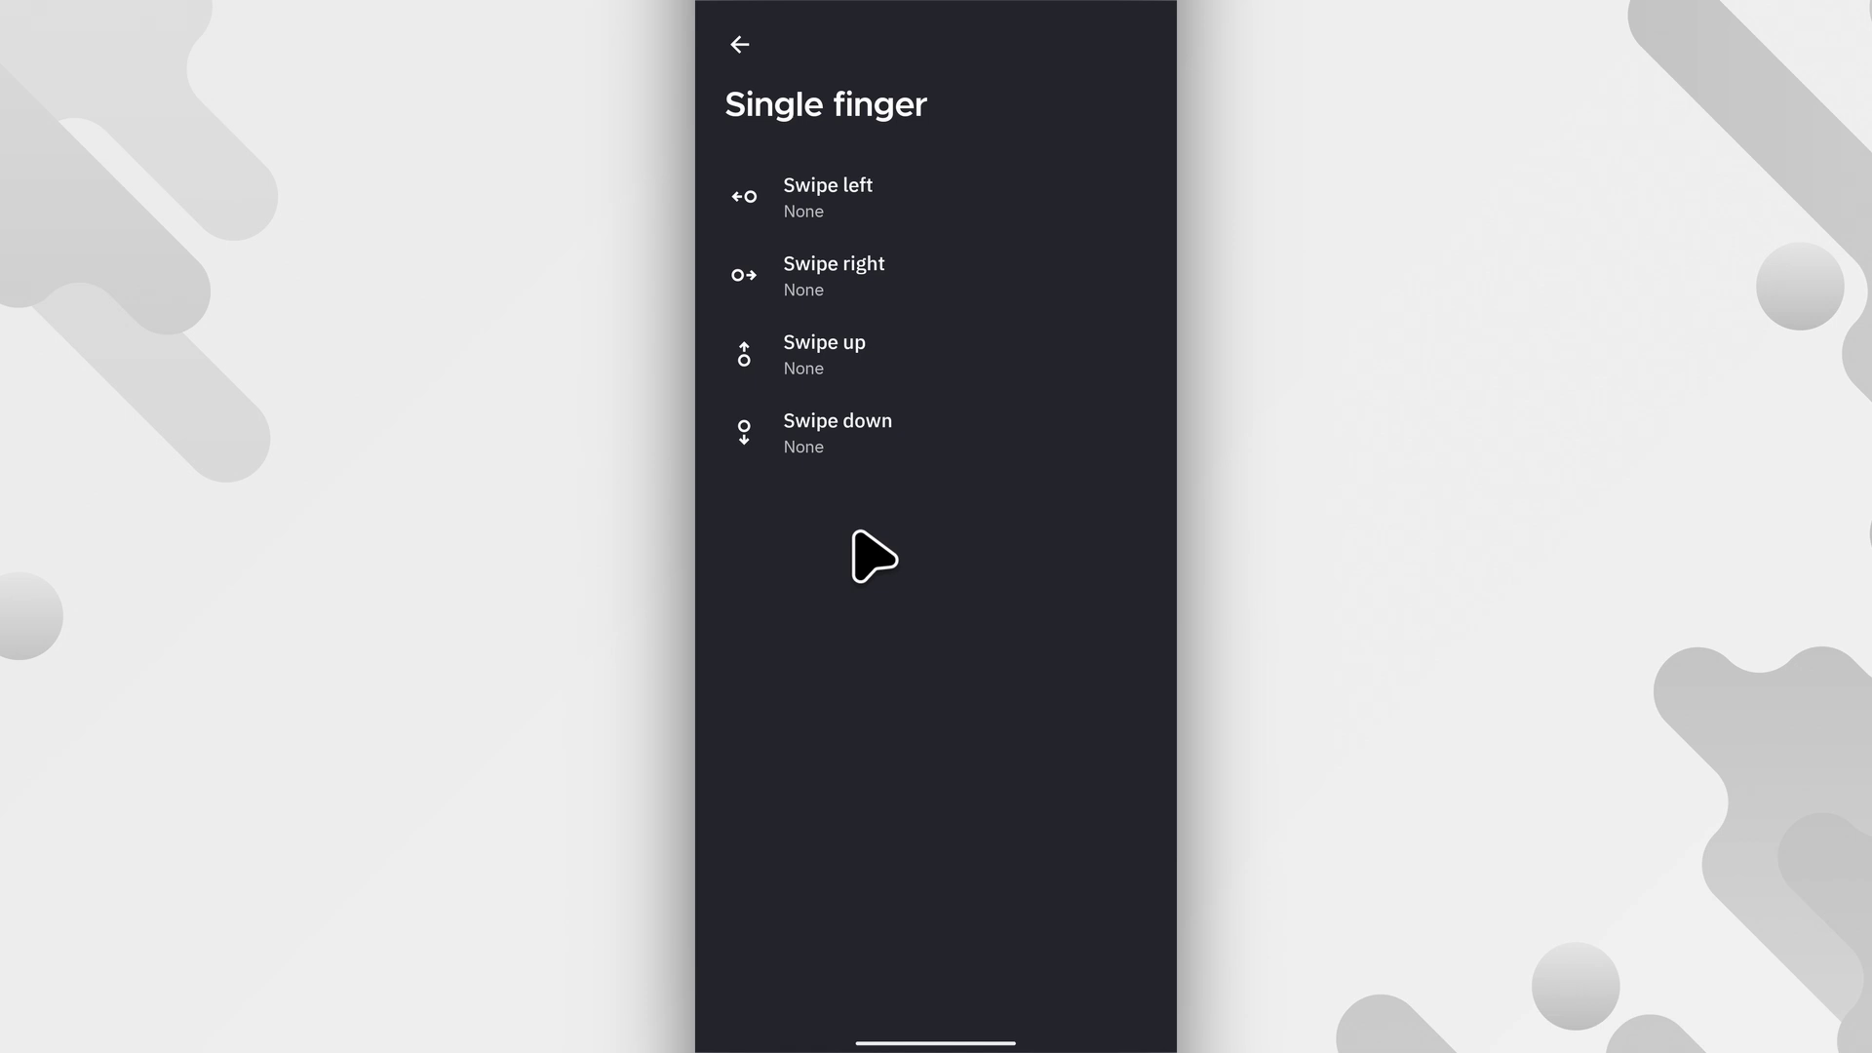
left_click(839, 450)
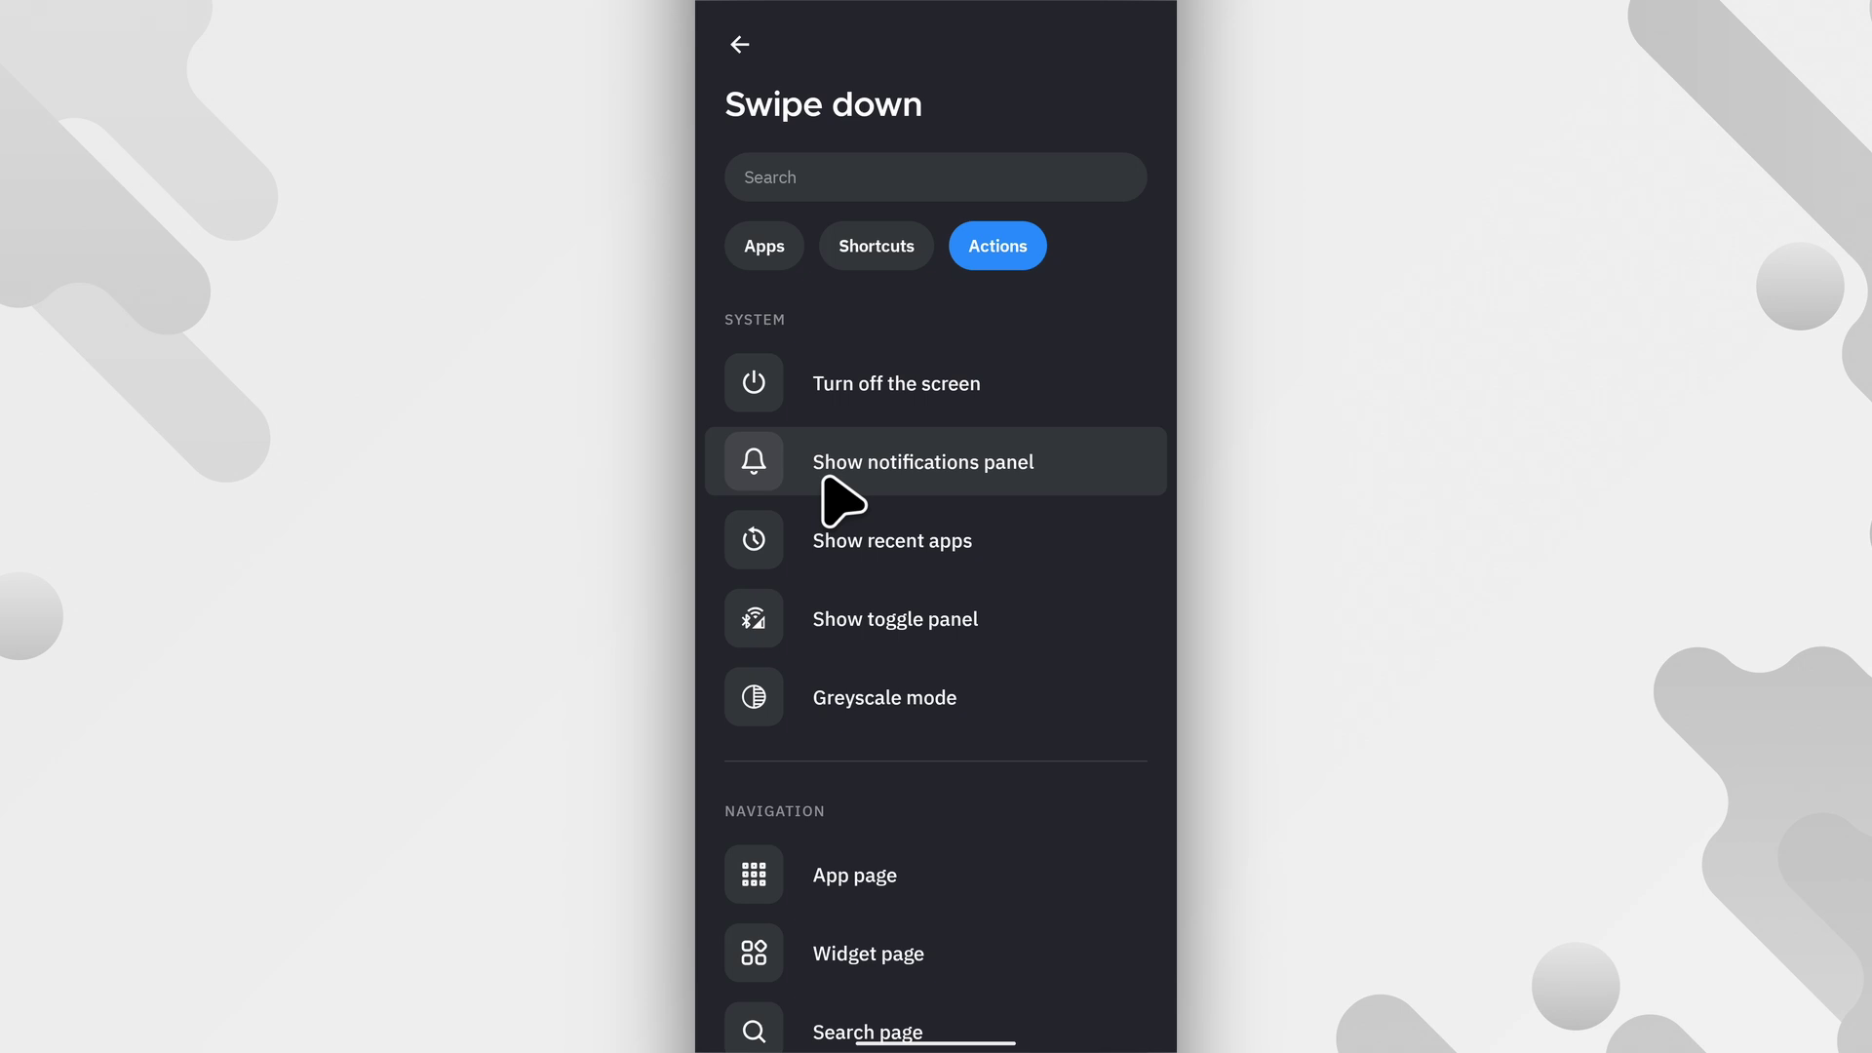
left_click(926, 495)
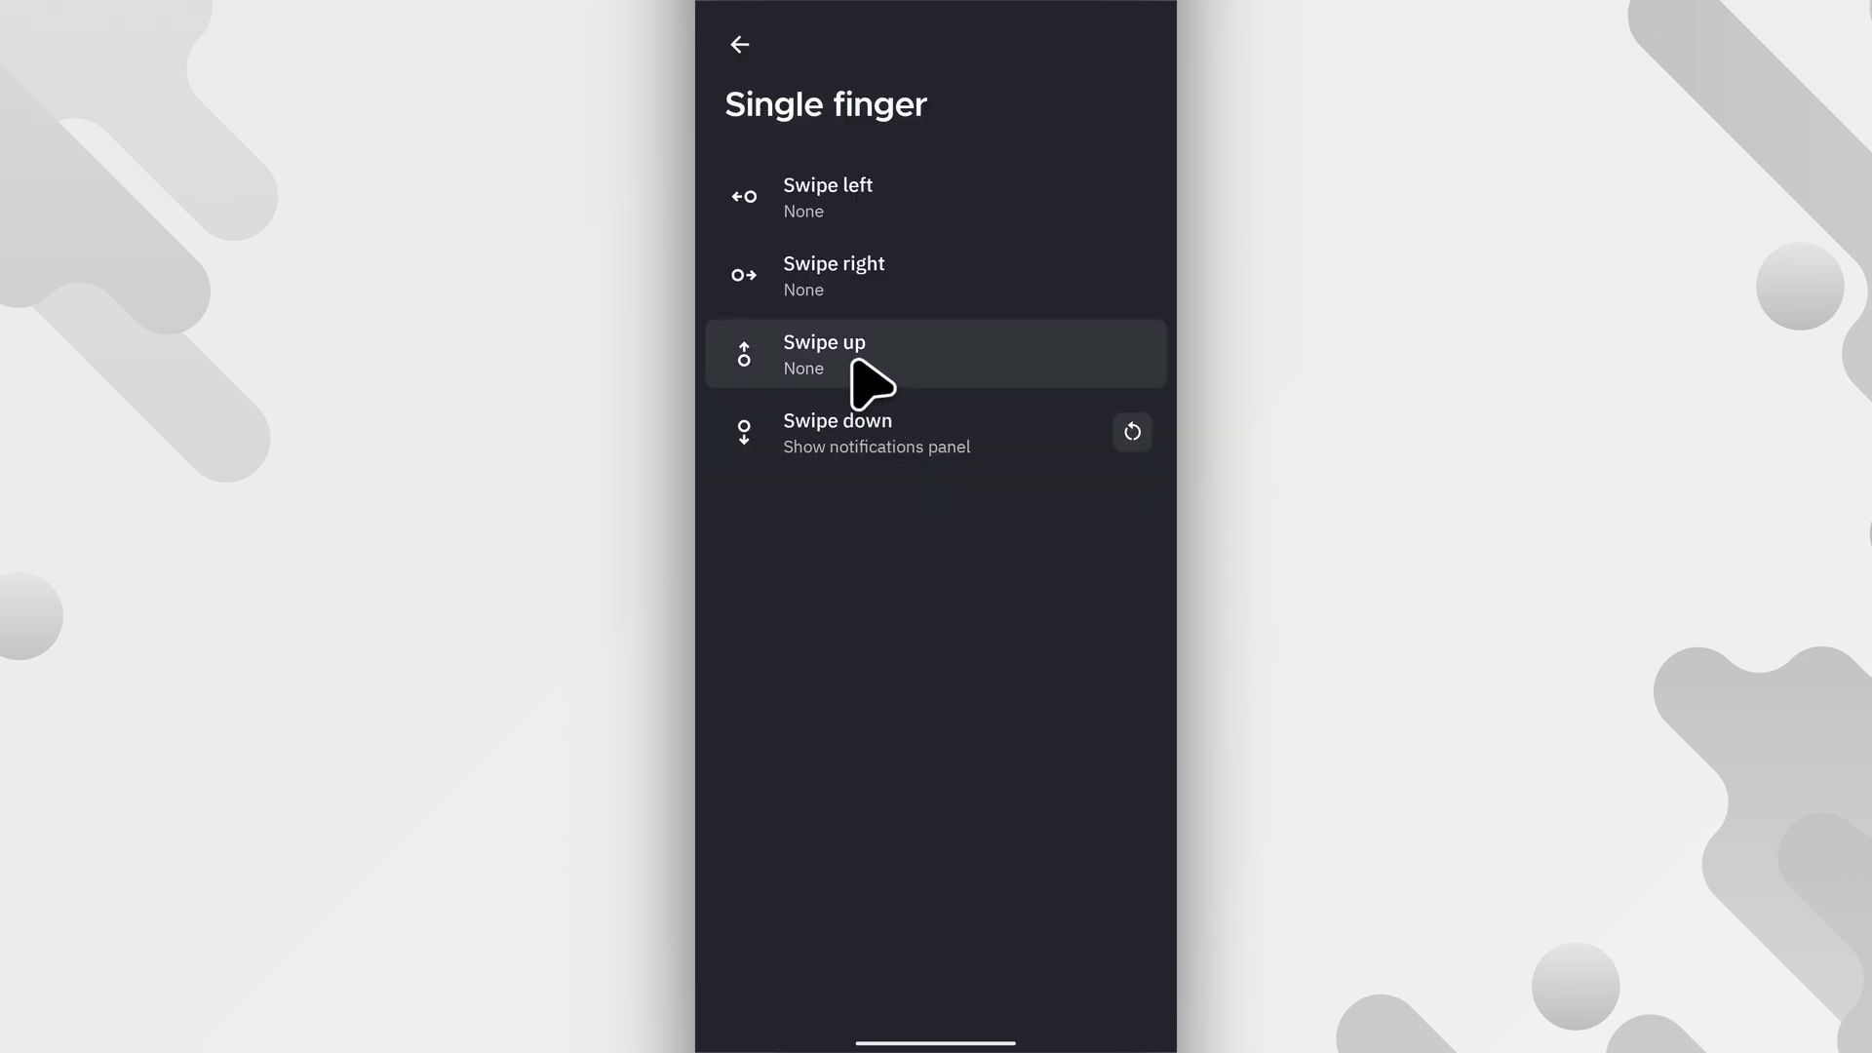
- Assign Hide status bar to the single-finger Swipe up gesture
left_click(871, 385)
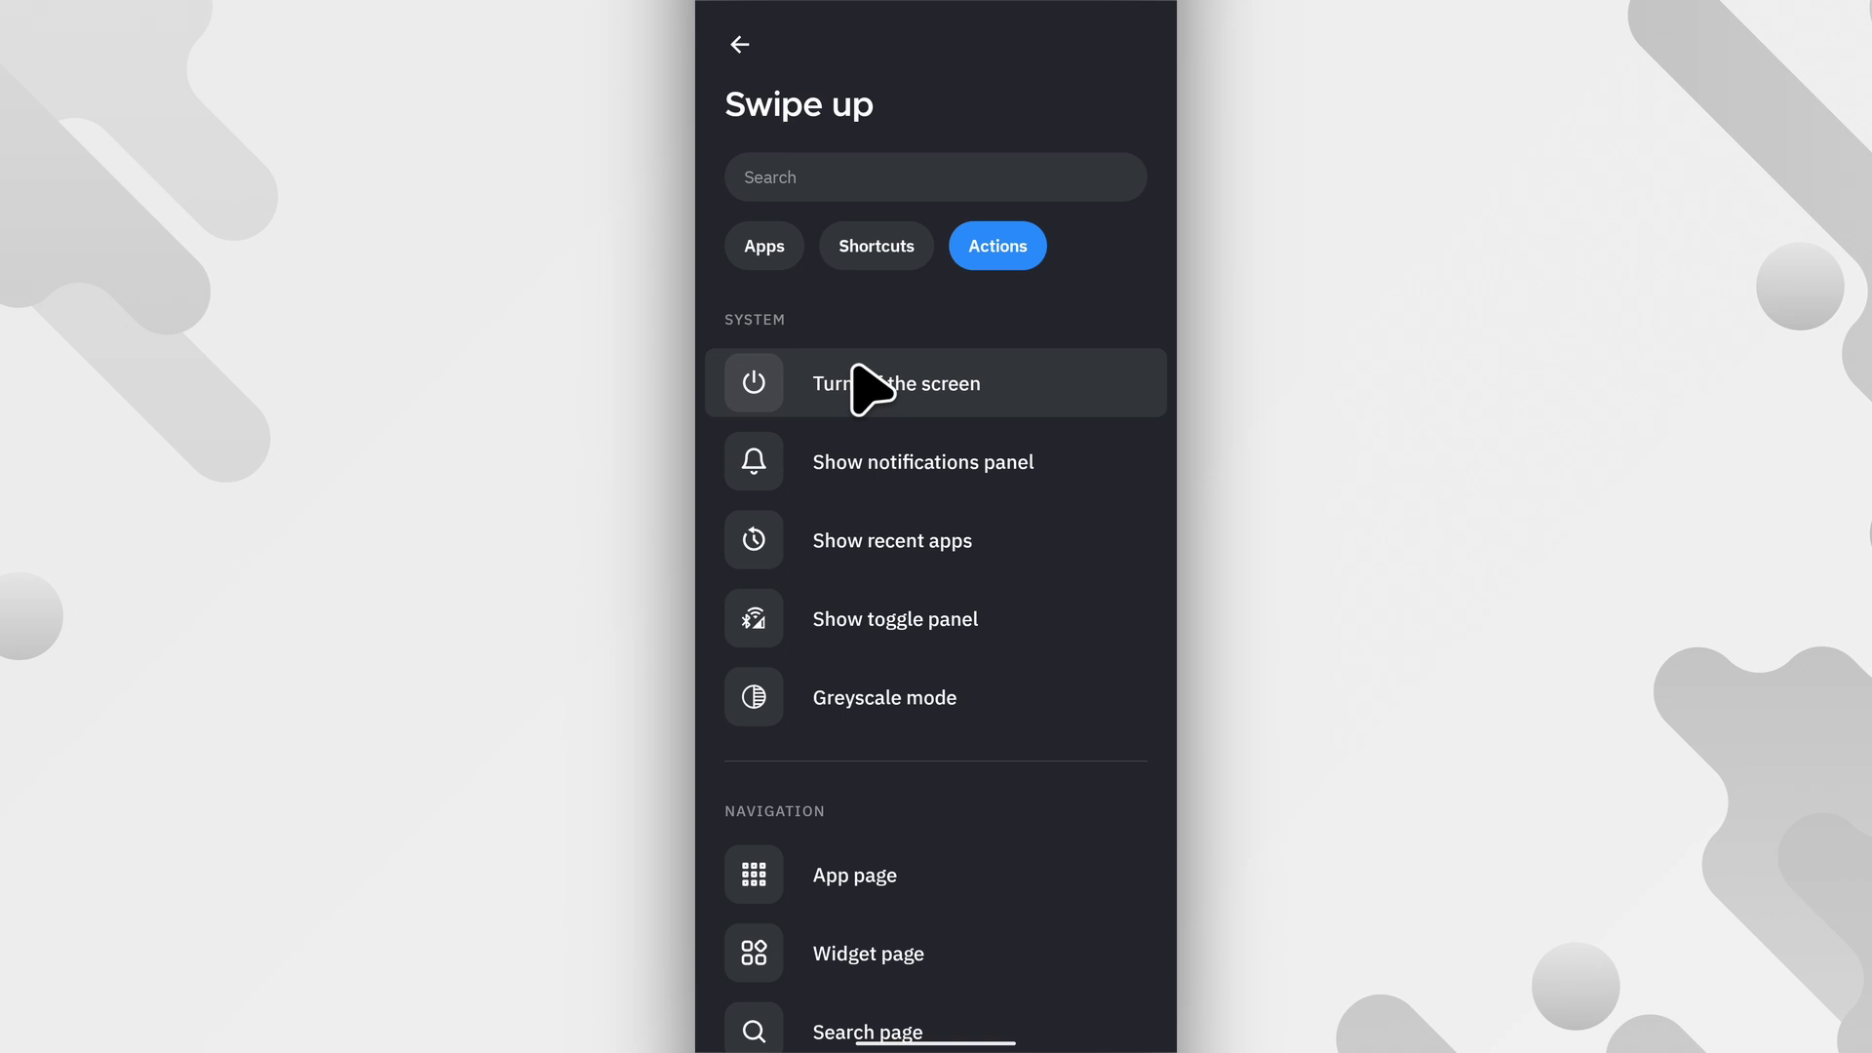
scroll(857, 460, "down", 10)
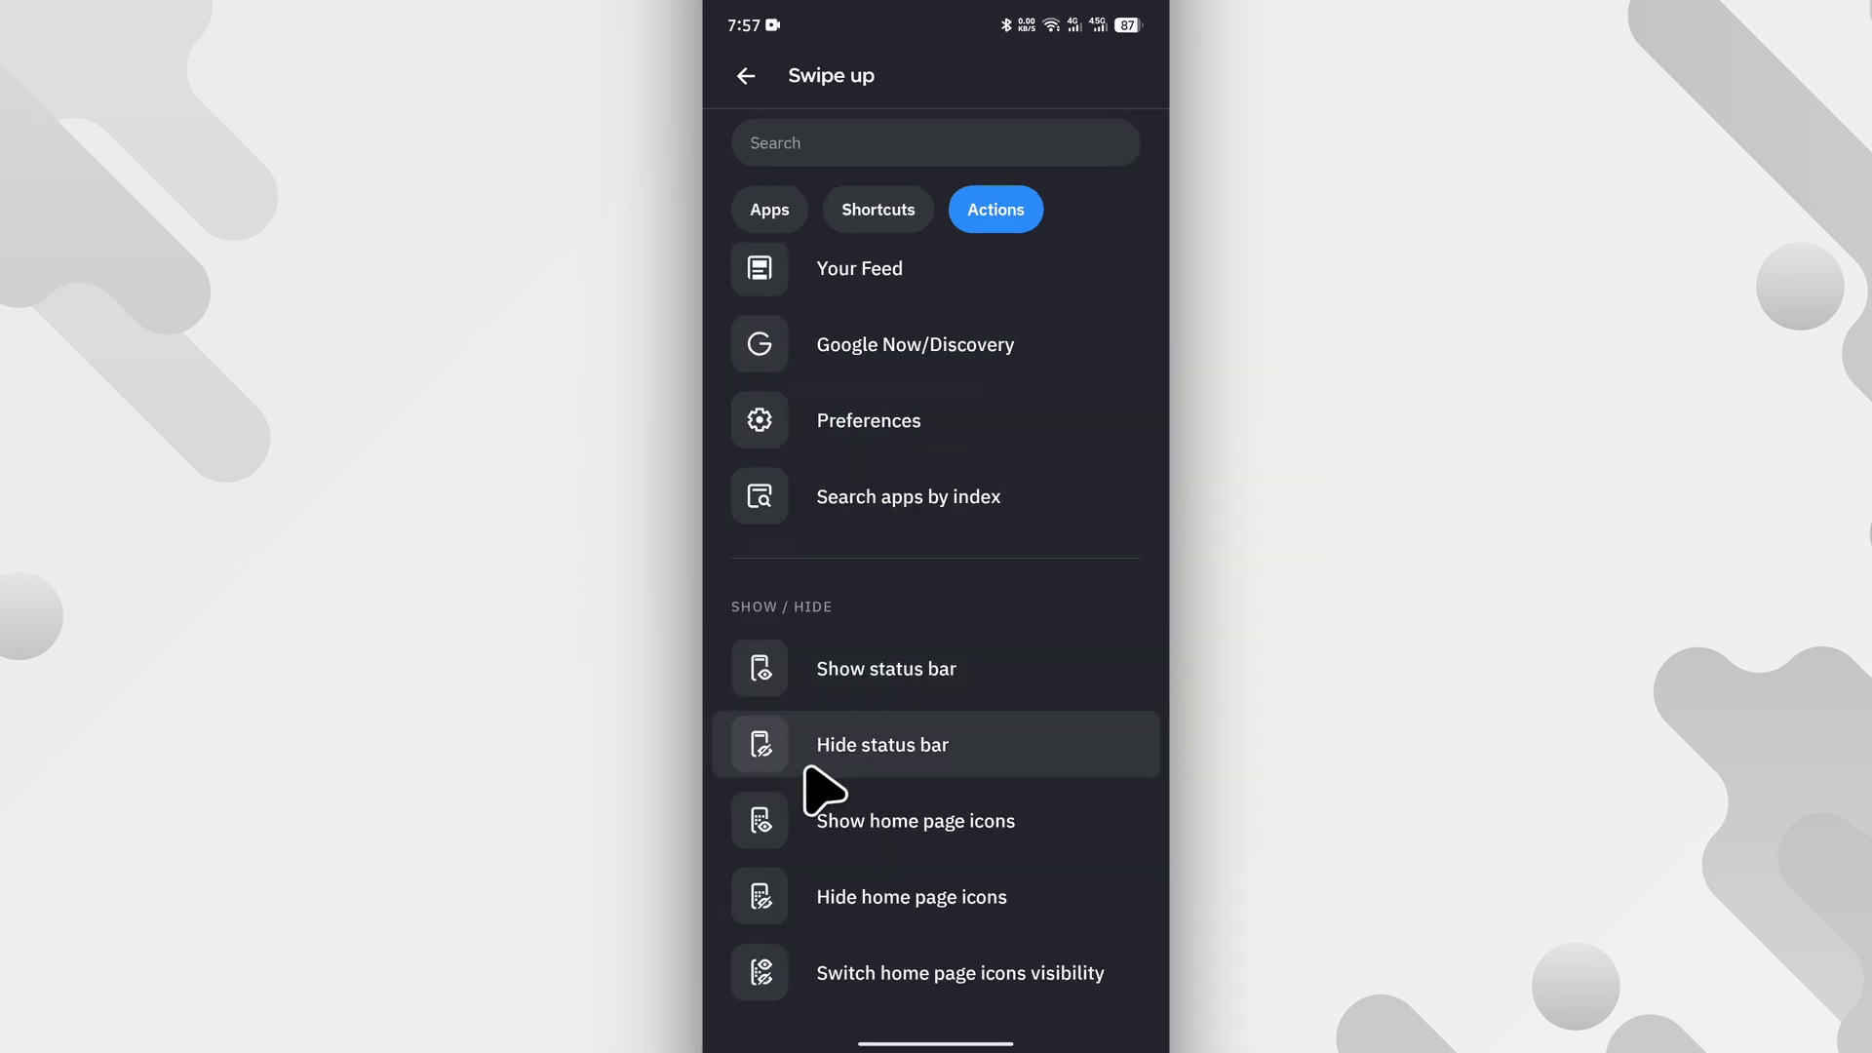
left_click(878, 754)
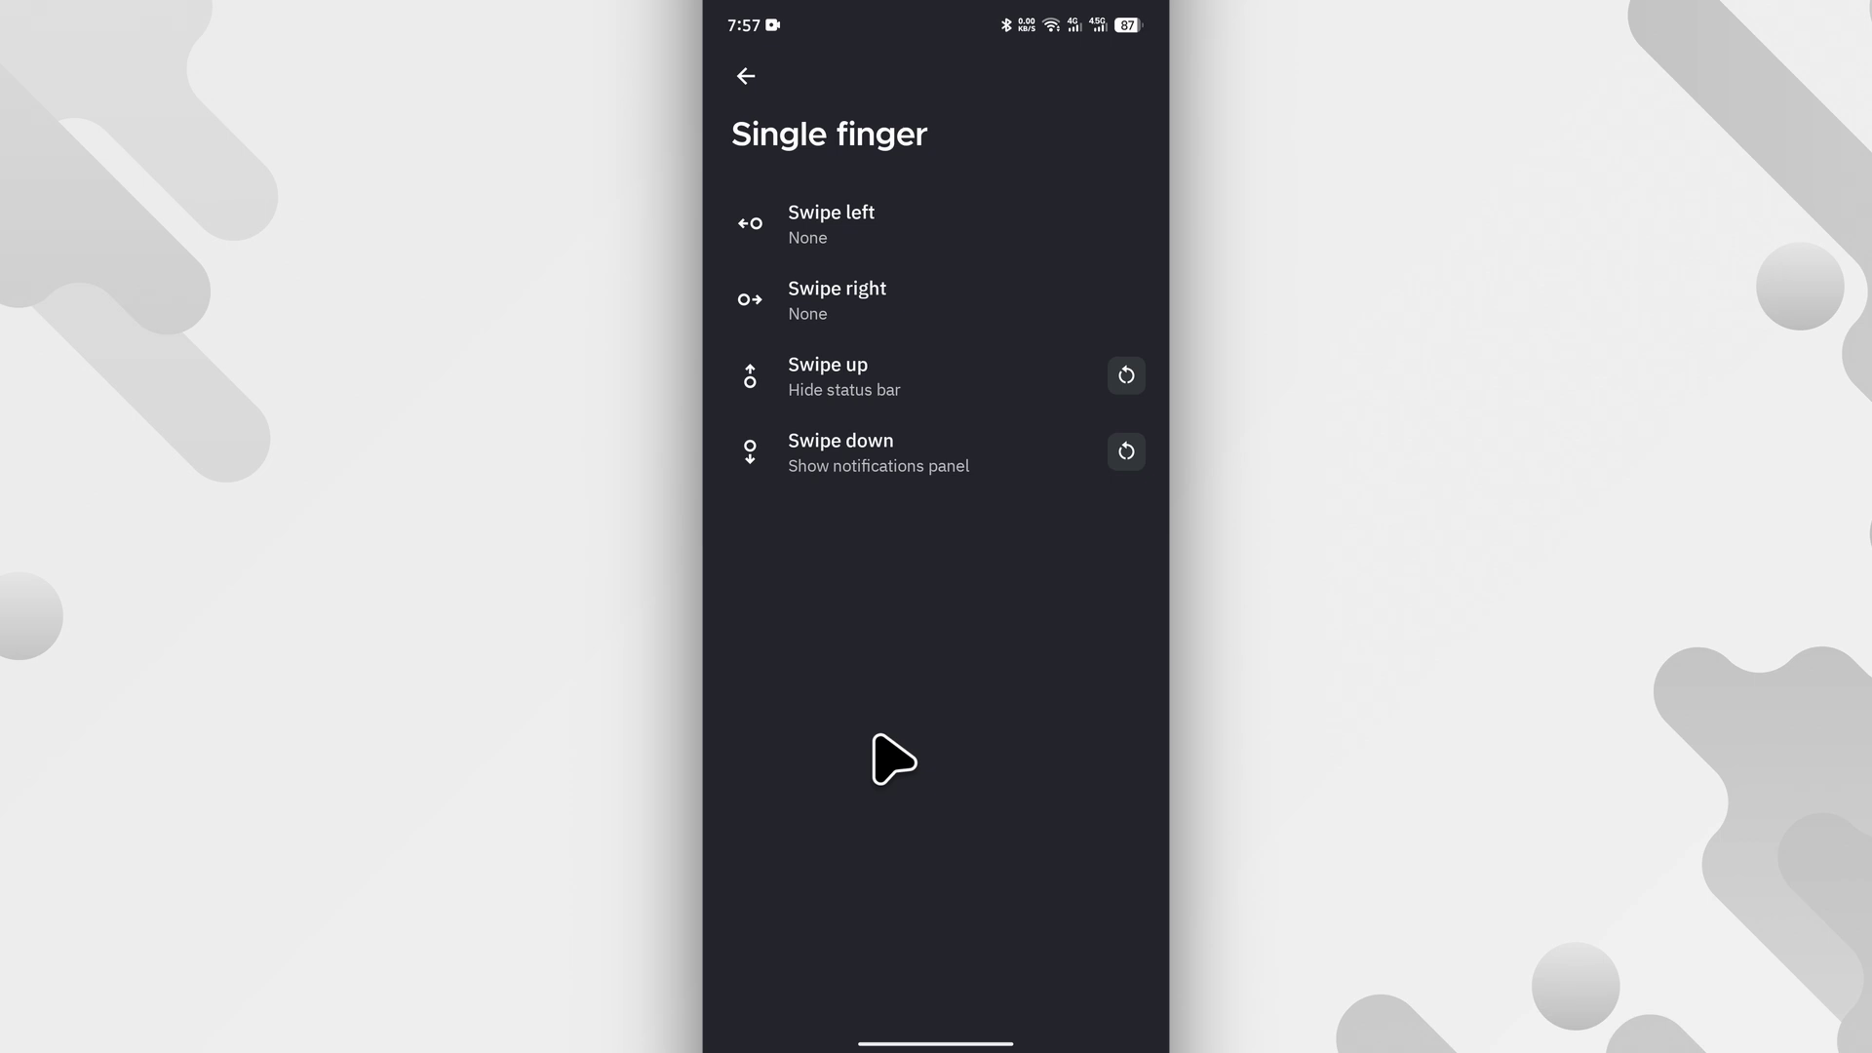
- Exit settings to the home screen and dismiss the notifications panel after testing
mouse_move(970, 911)
left_mouse_down()
mouse_move(952, 677)
mouse_move(951, 907)
left_mouse_up()
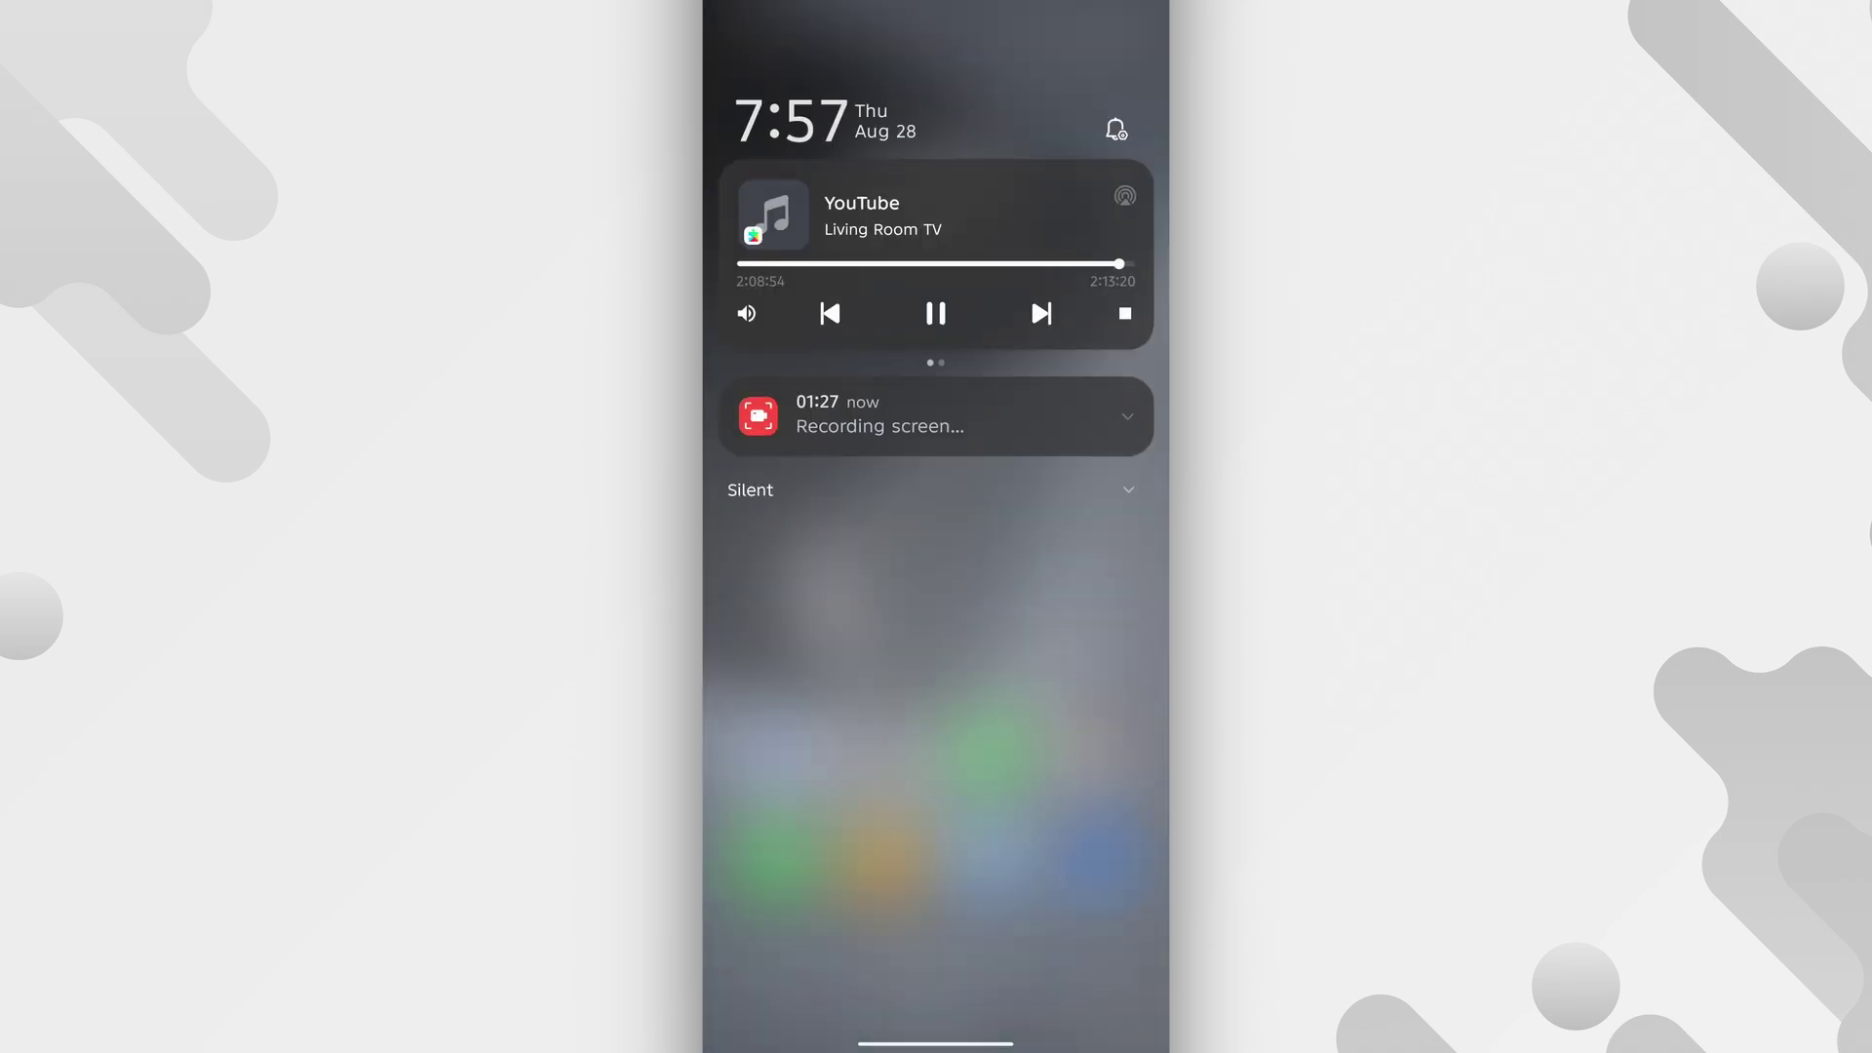
left_click(1030, 544)
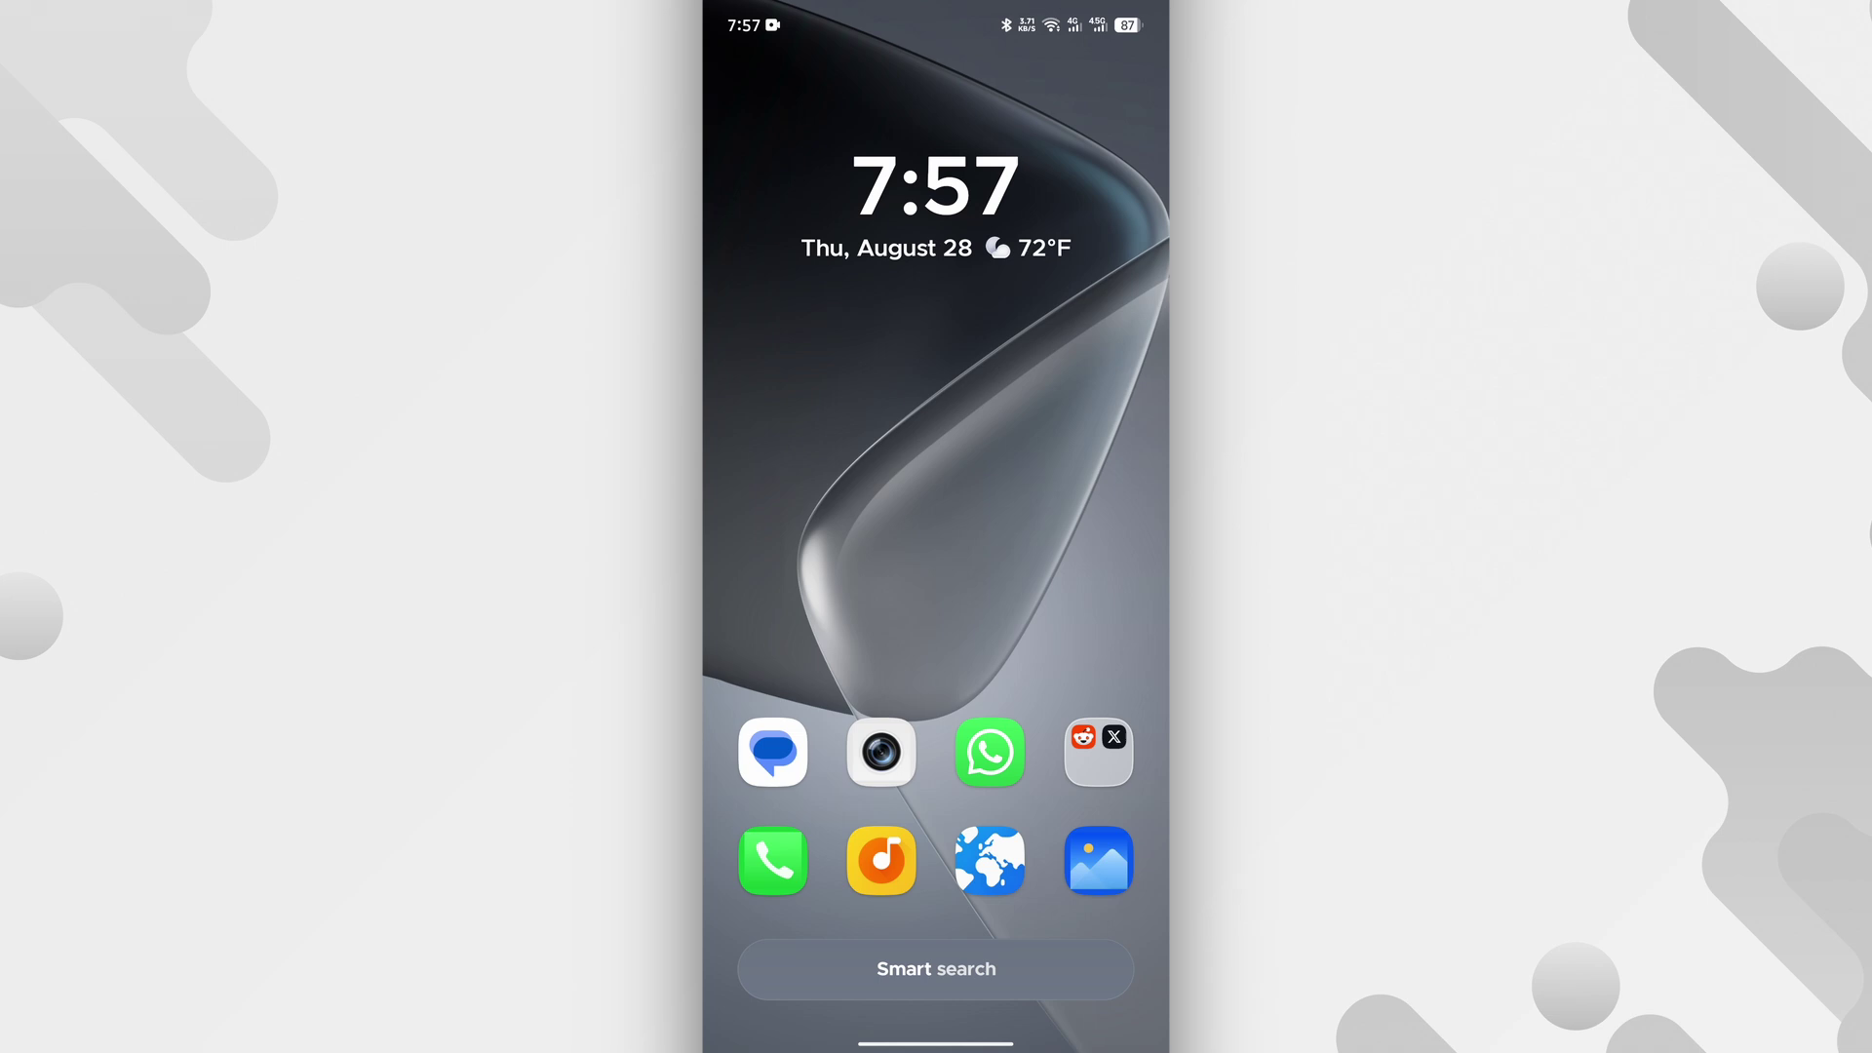